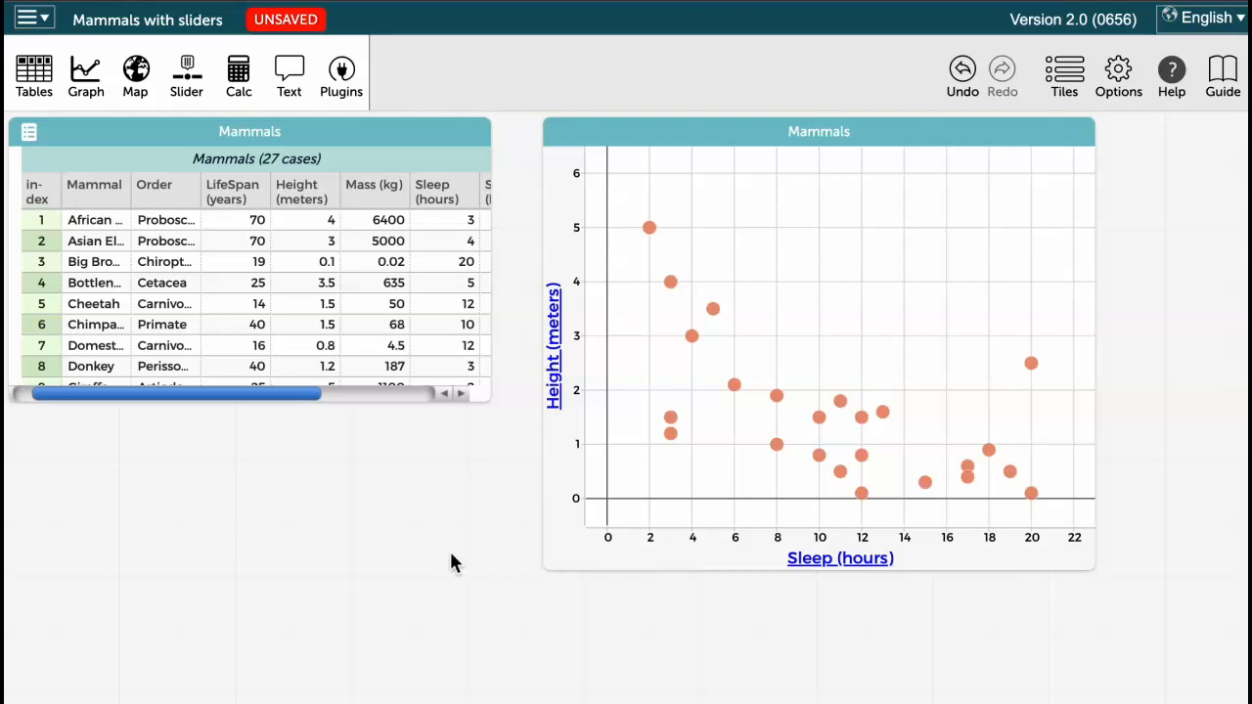
Step: Show a movable line on the Height versus Sleep graph and raise its intercept to about 2.6 meters
left_click(875, 259)
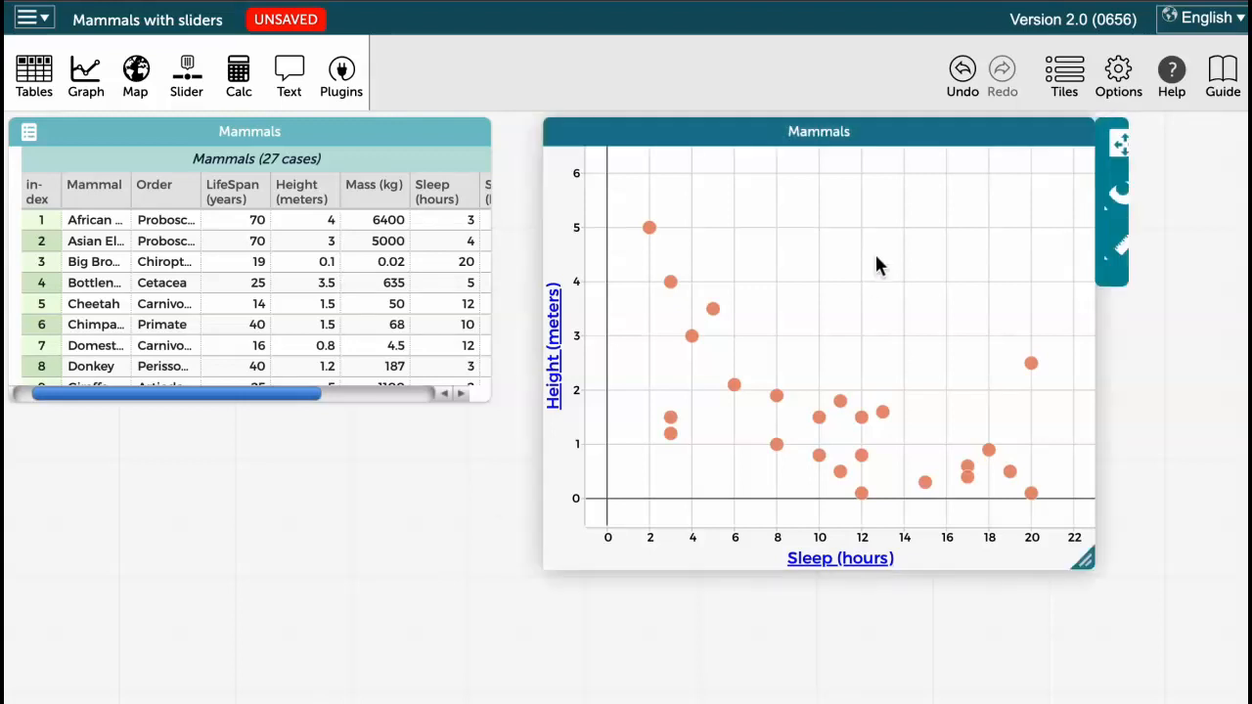
left_click(1131, 257)
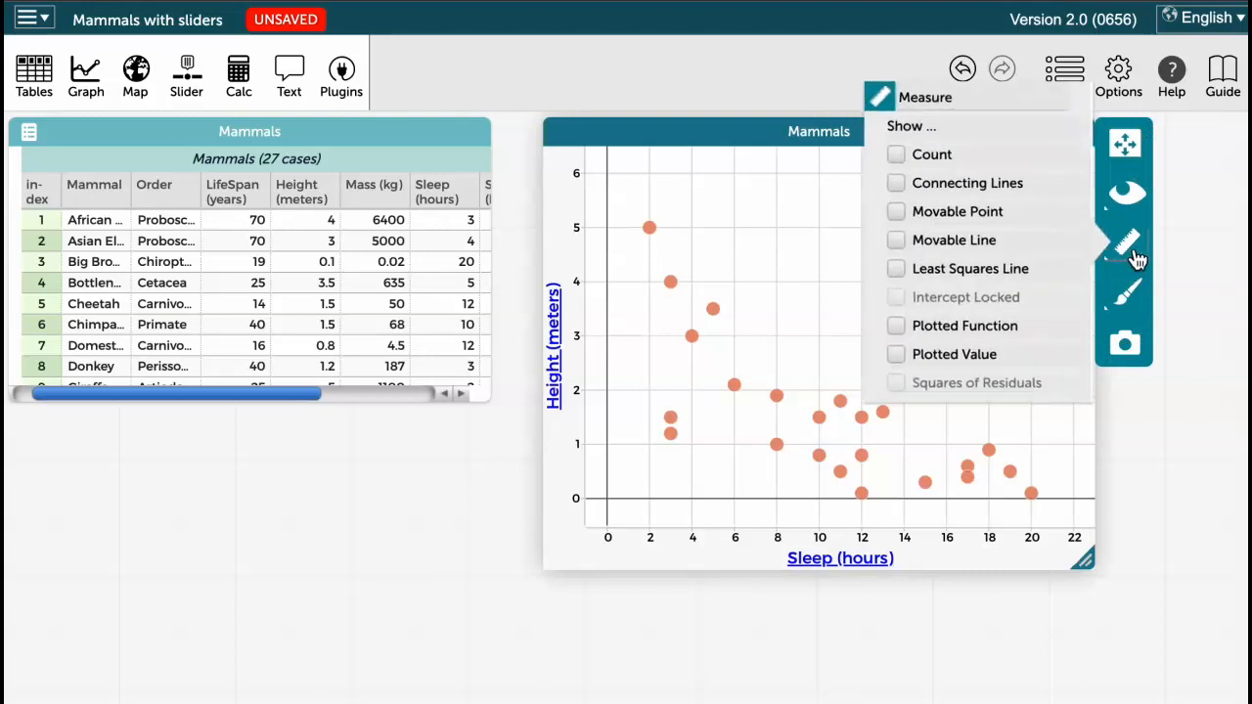
left_click(893, 240)
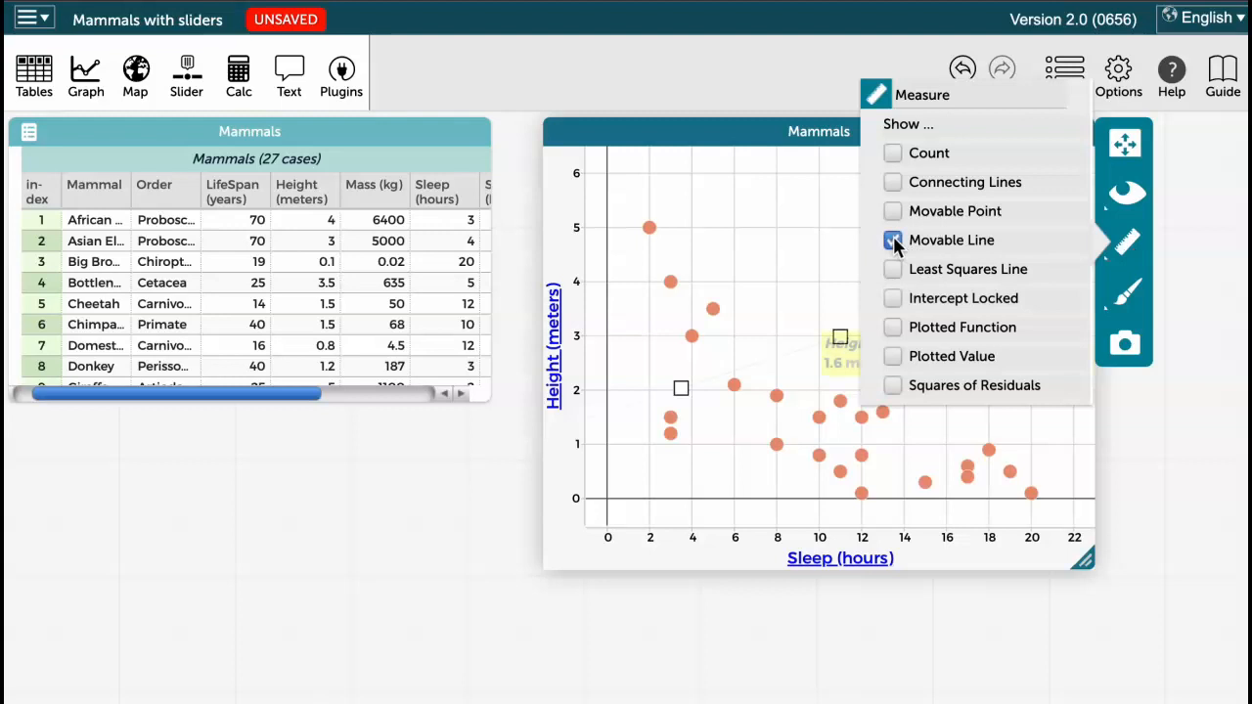
left_click(804, 244)
left_click_drag(640, 405, 622, 360)
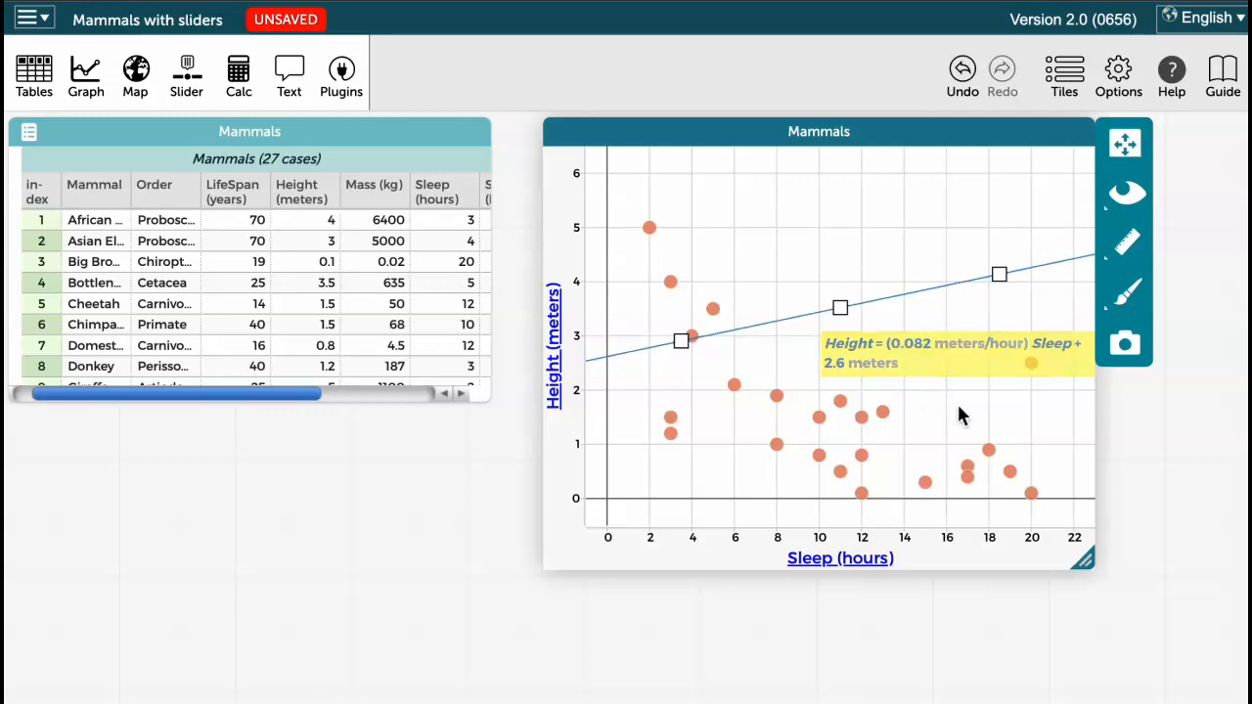
Step: Replace the graph's movable line with a plotted function defined as m*x + b
left_click(1130, 251)
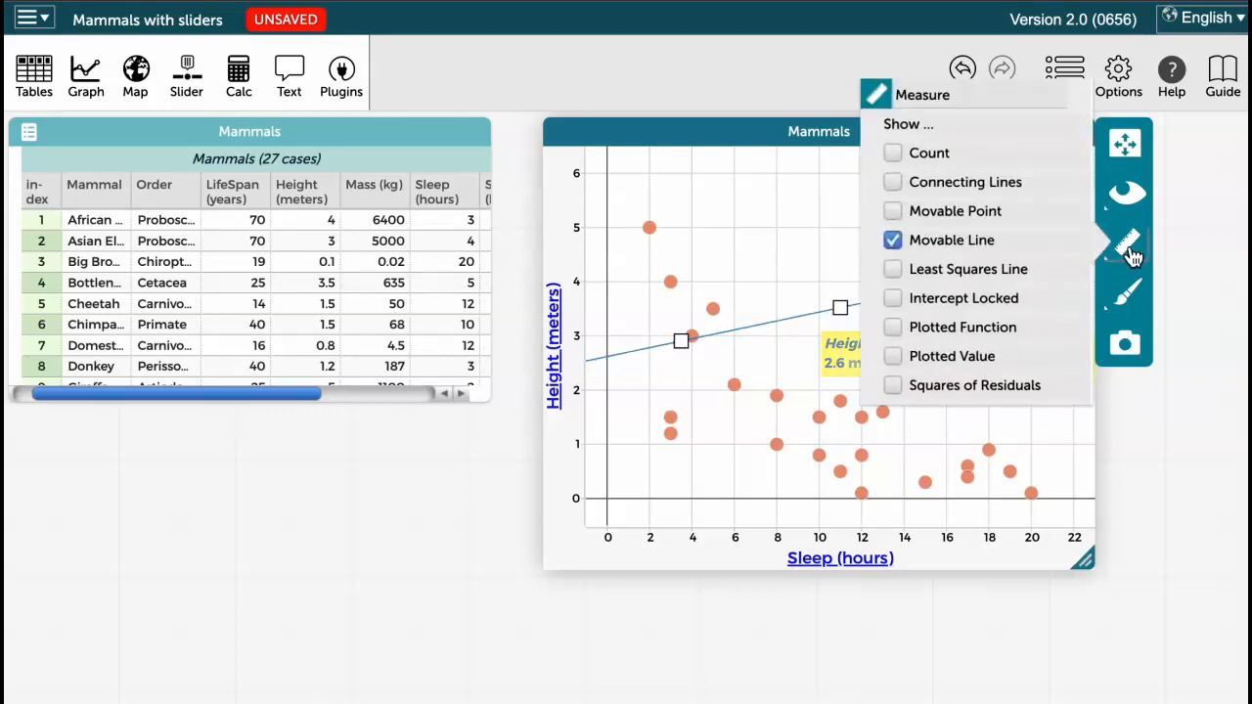
left_click(893, 239)
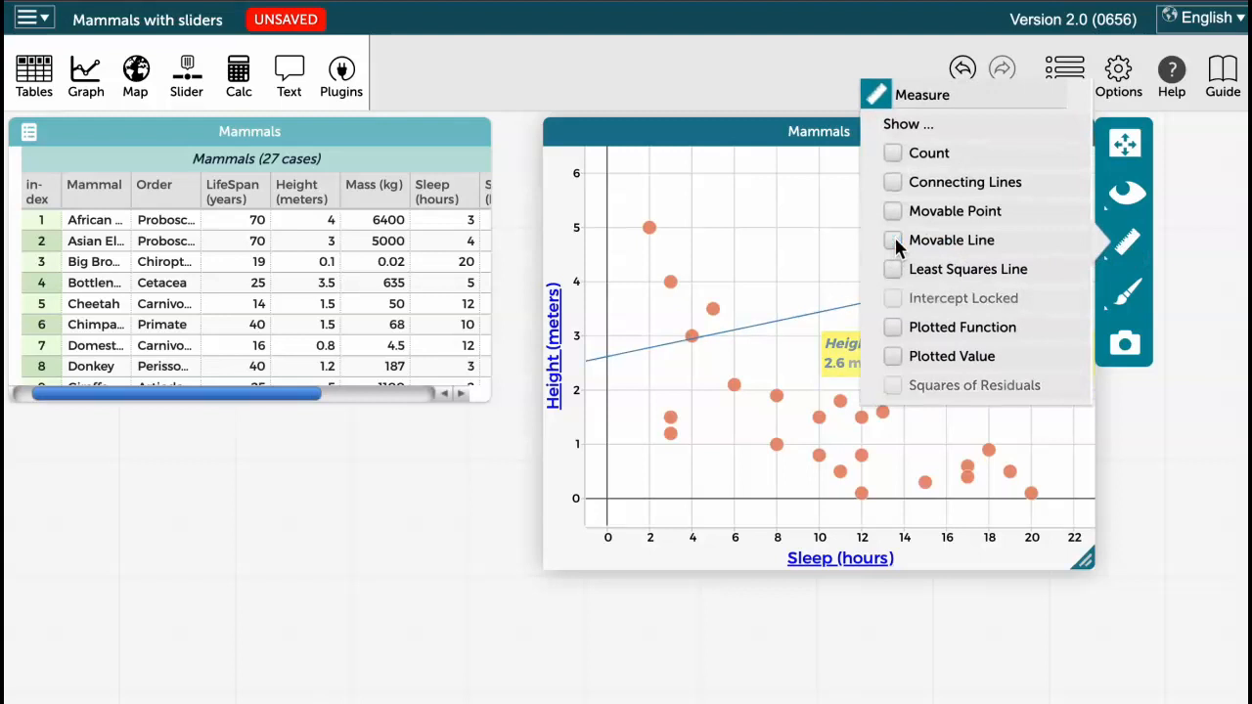
left_click(893, 329)
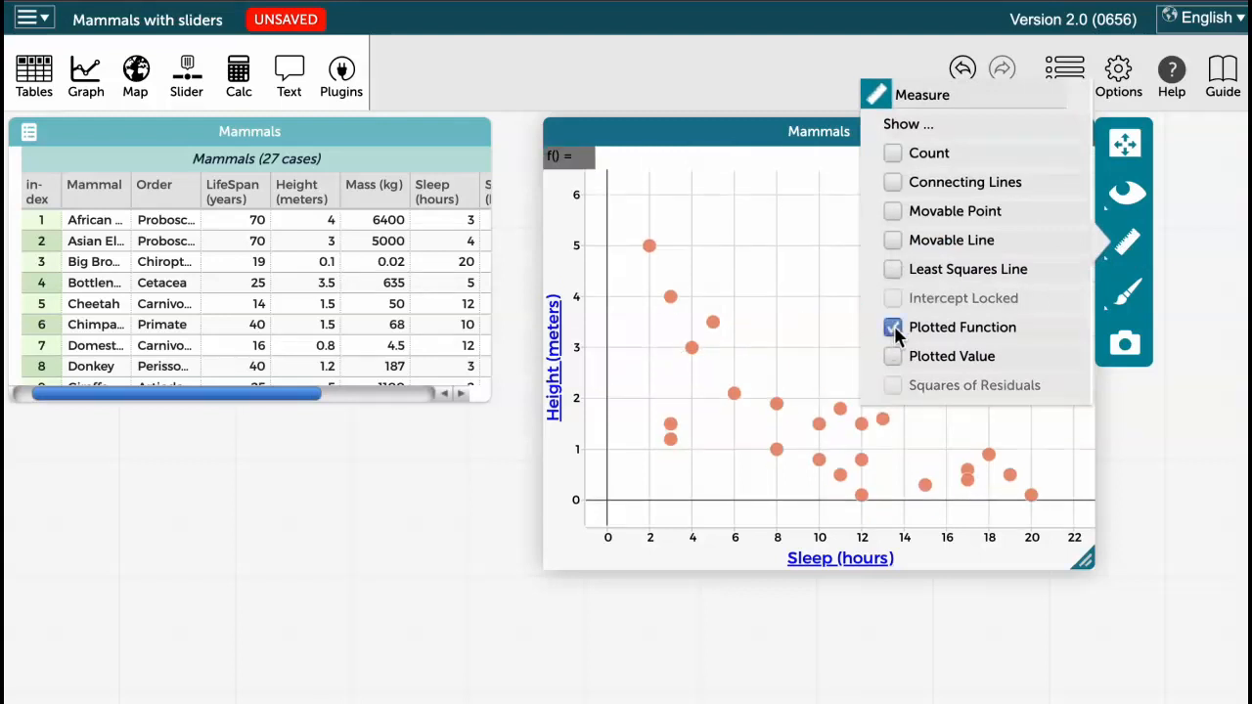
left_click(584, 158)
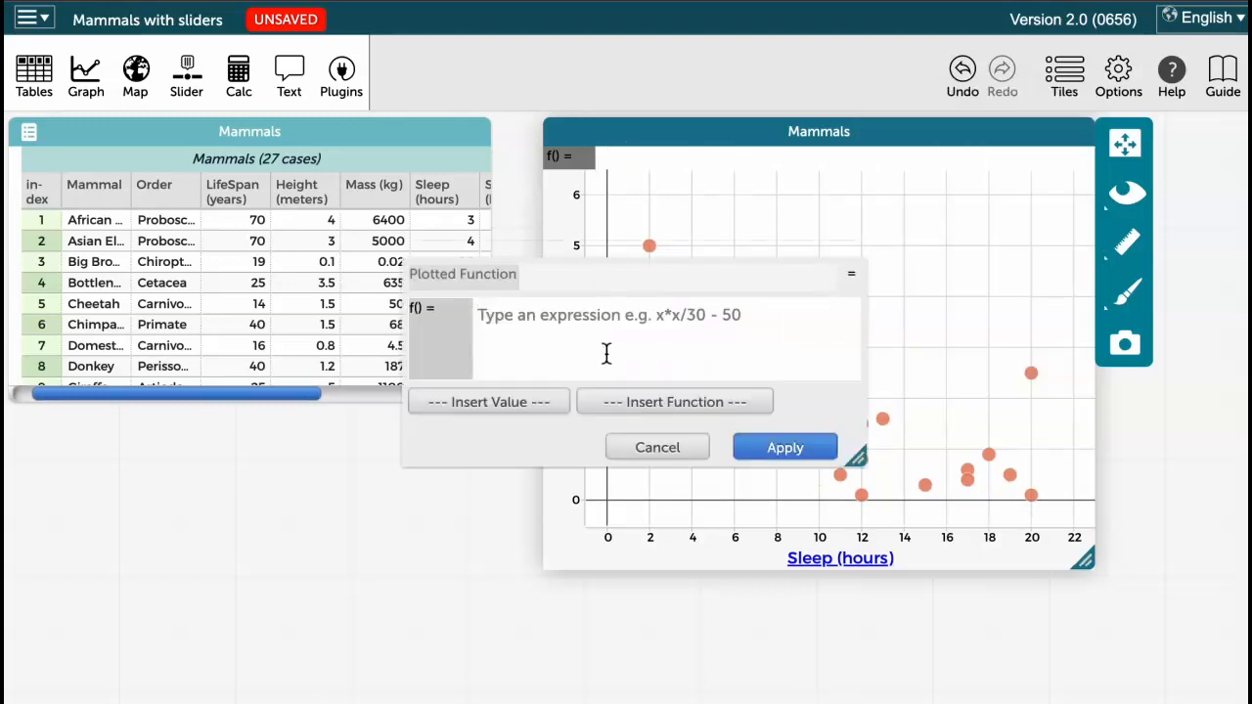
type("m*")
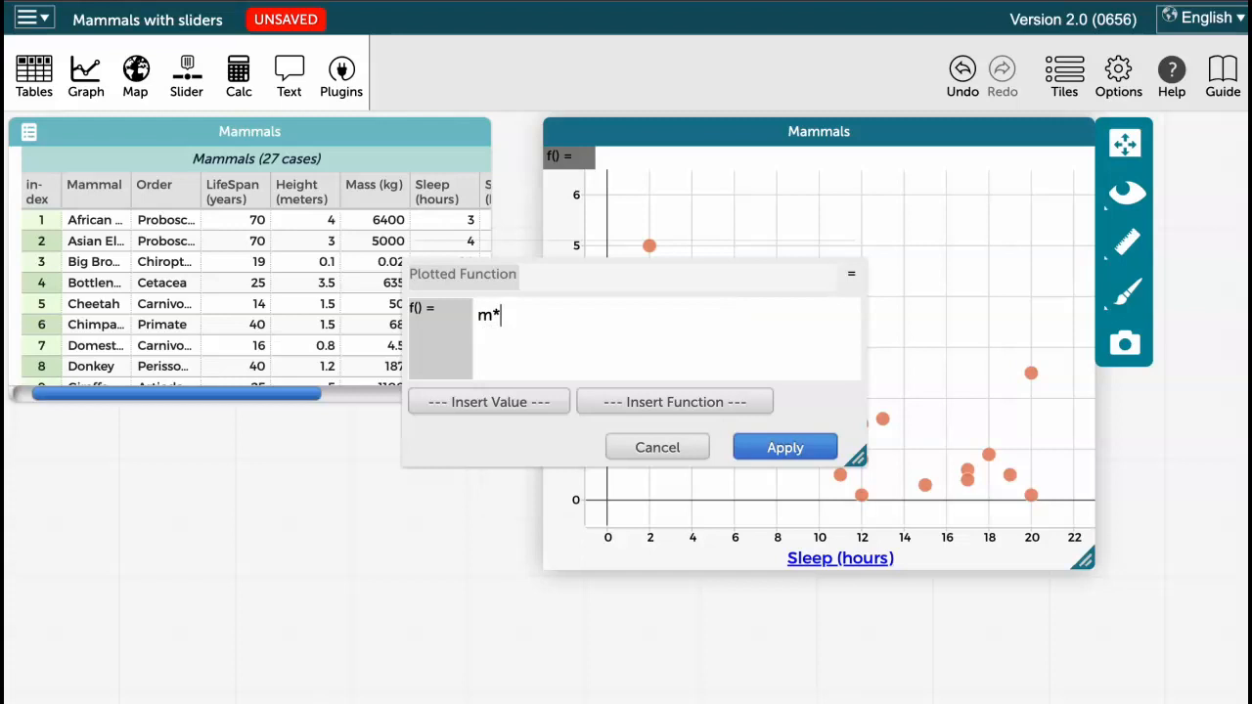
type("x + b")
left_click(486, 322)
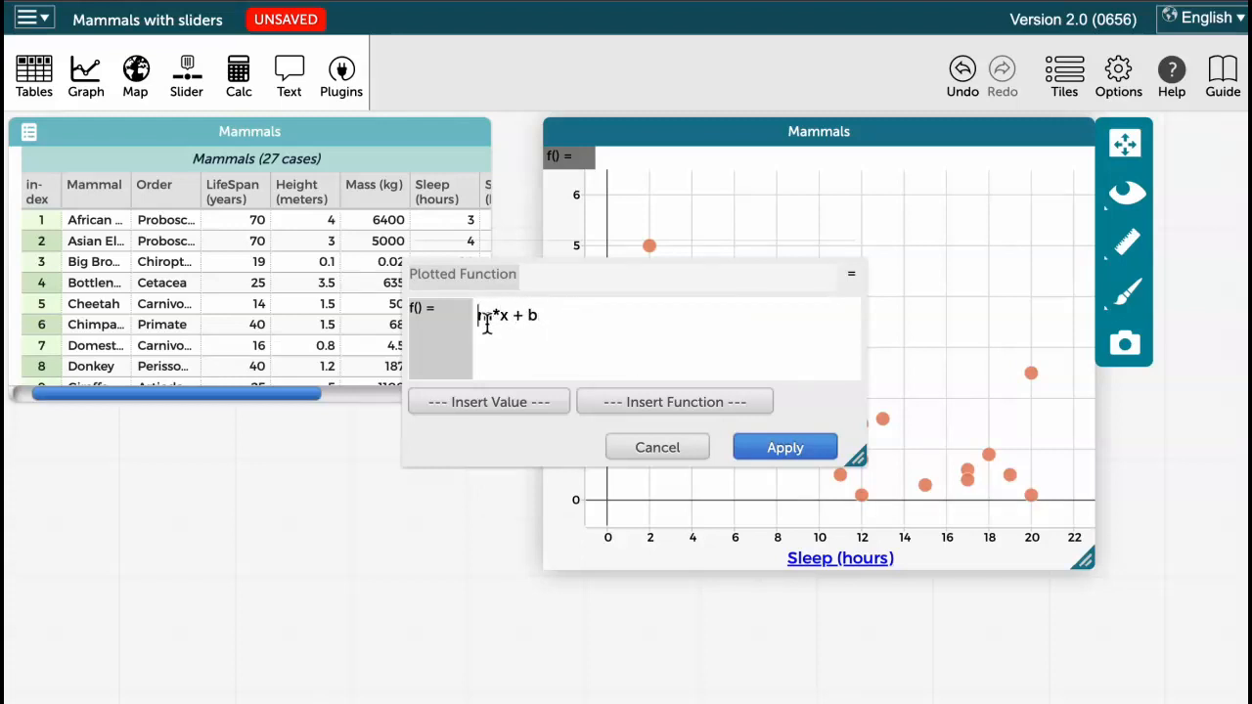
left_click(785, 450)
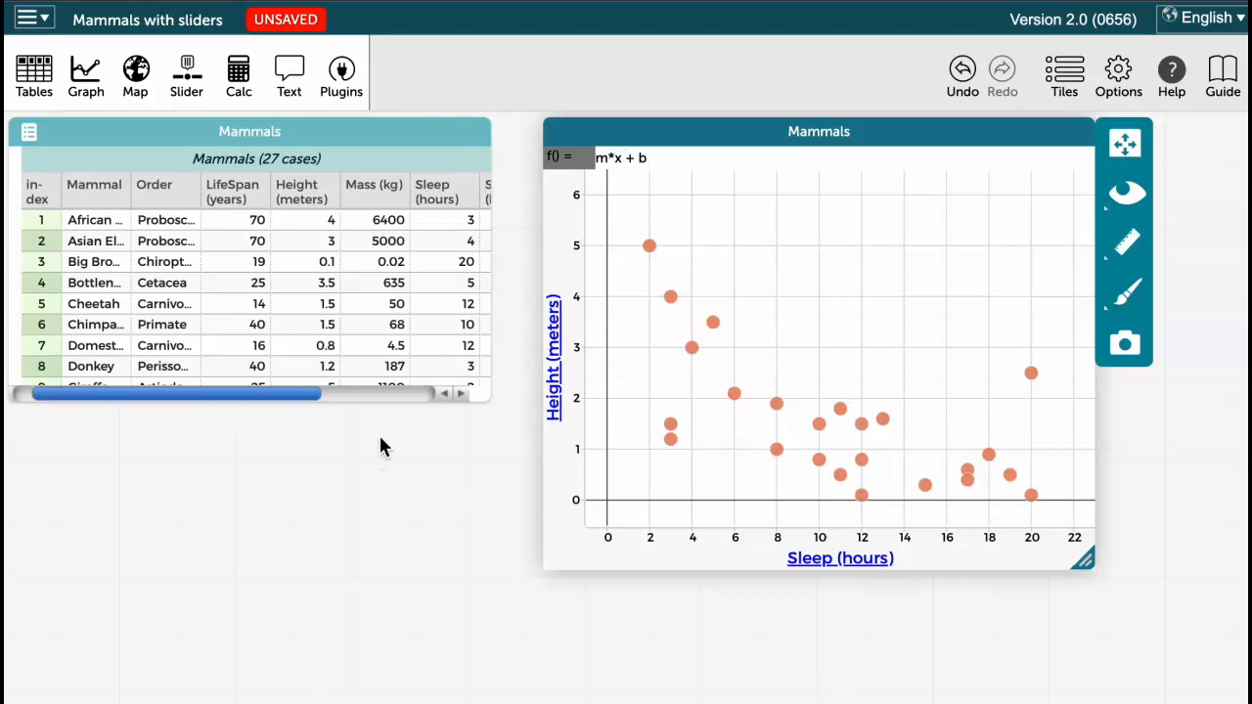
Step: Add a slider below the Mammals table and name it m
left_click(196, 98)
left_click_drag(76, 424, 98, 427)
left_click(84, 448)
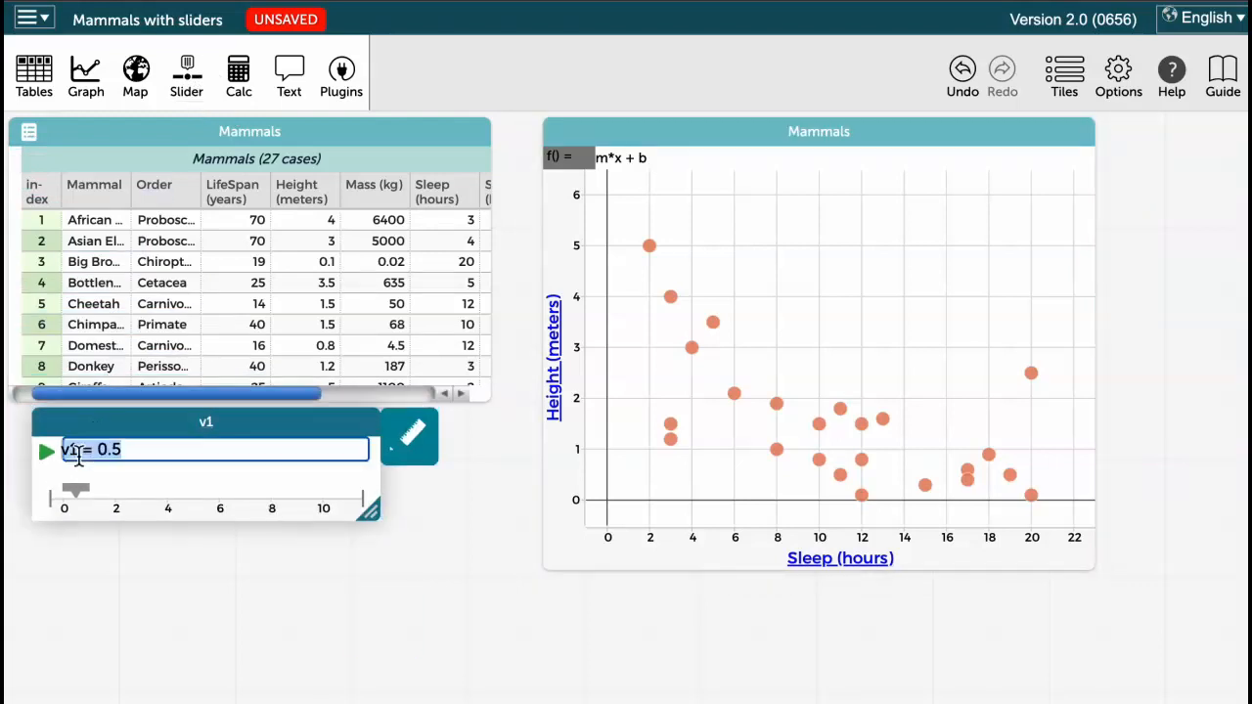
key("BackSpace")
key("BackSpace")
type("m")
left_click(121, 544)
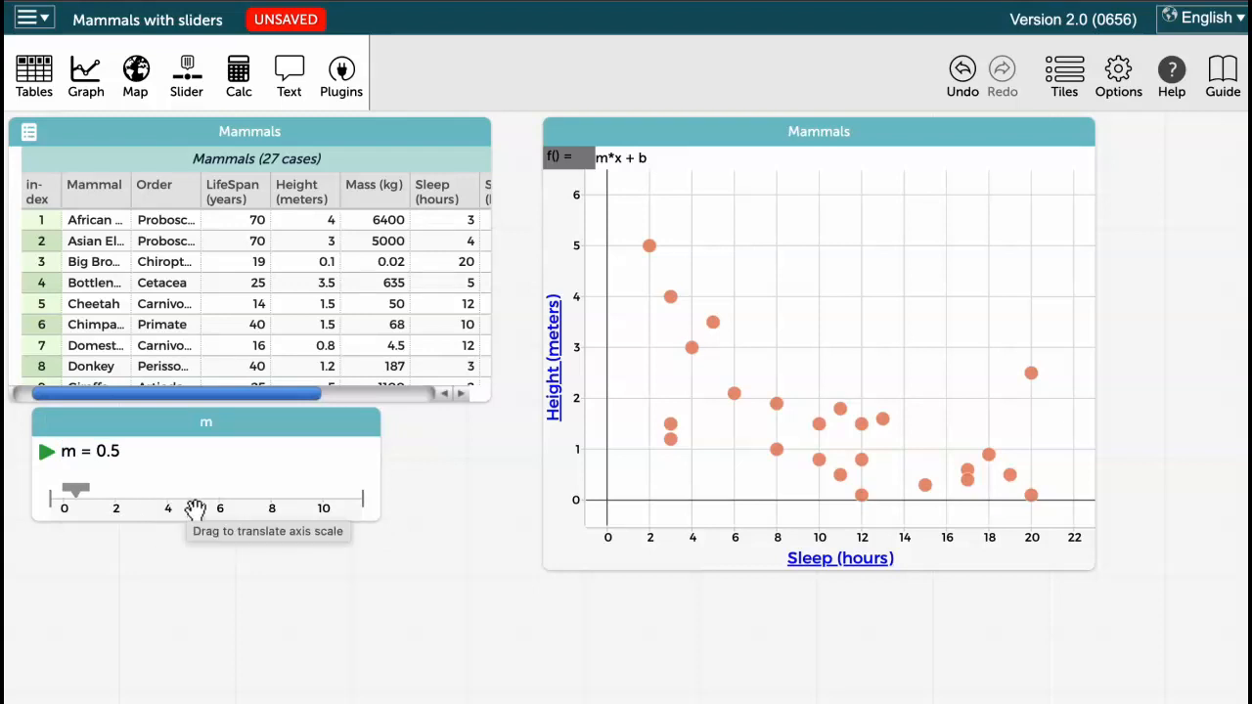
Step: Rescale the axis of slider m so it spans about -2 to 2
left_click_drag(173, 507, 427, 526)
left_click_drag(176, 513, 33, 518)
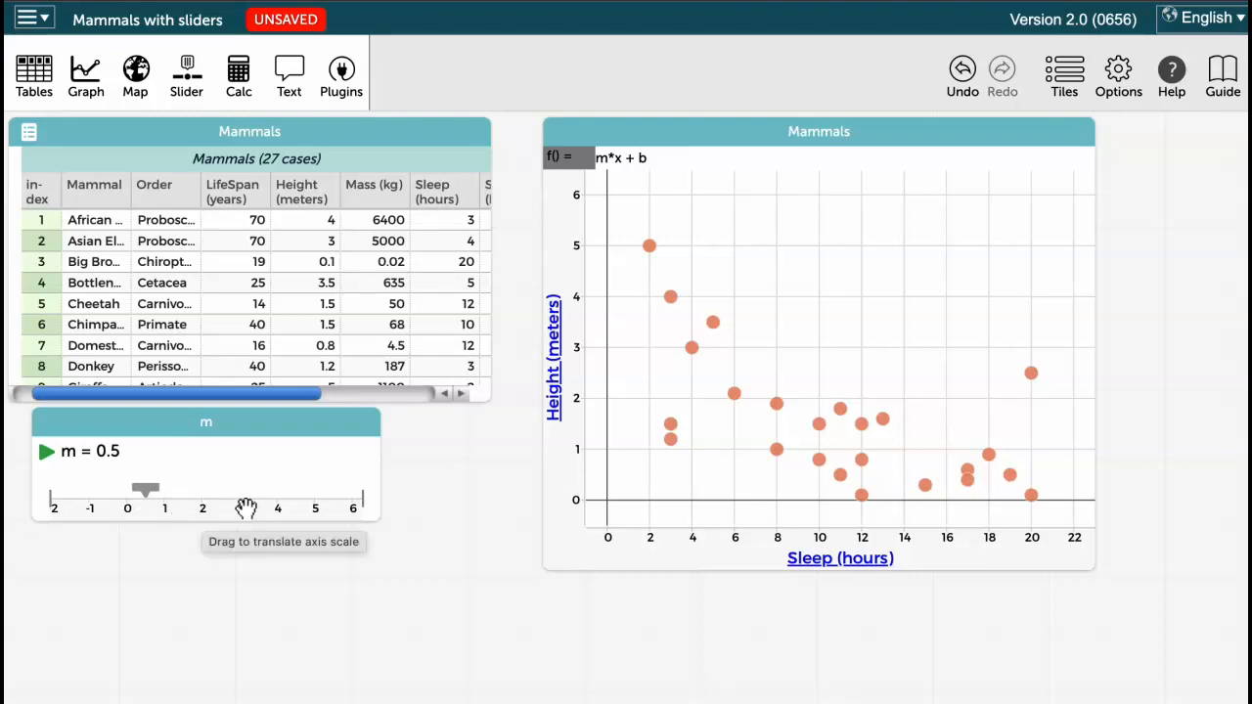
left_click_drag(322, 509, 377, 519)
left_click_drag(288, 508, 369, 520)
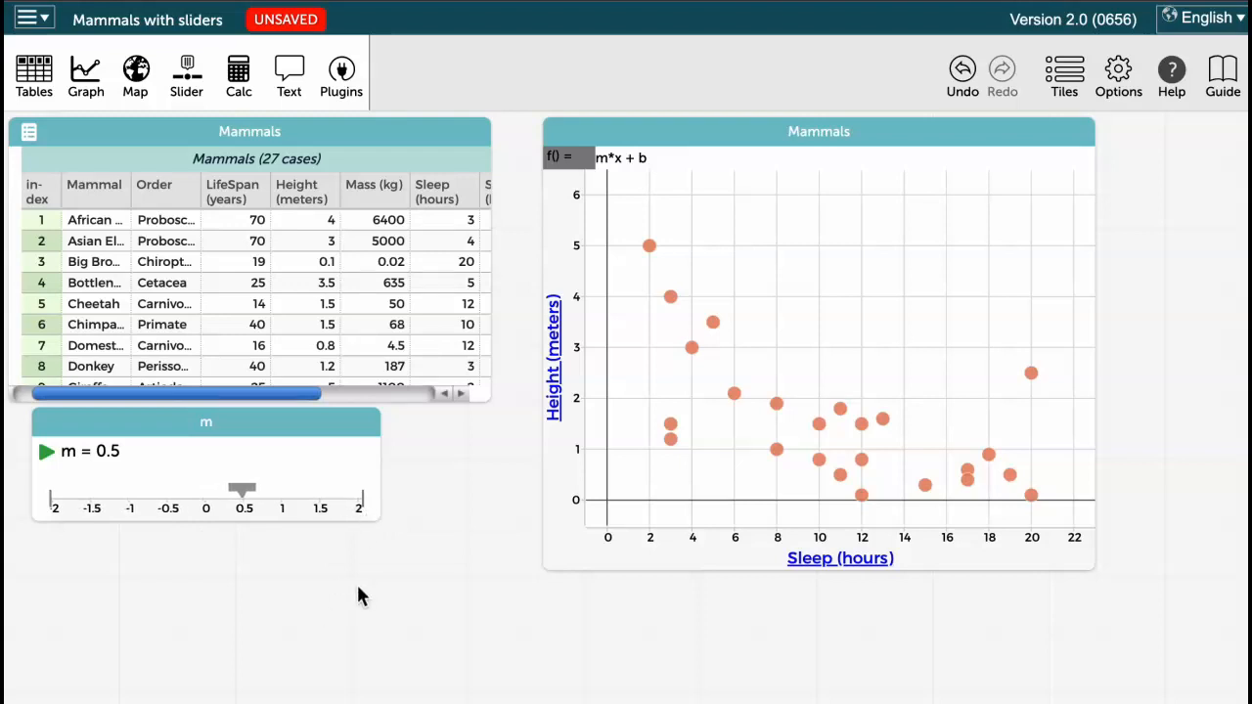
Step: Add a second slider below slider m and name it b
left_click_drag(193, 82, 76, 558)
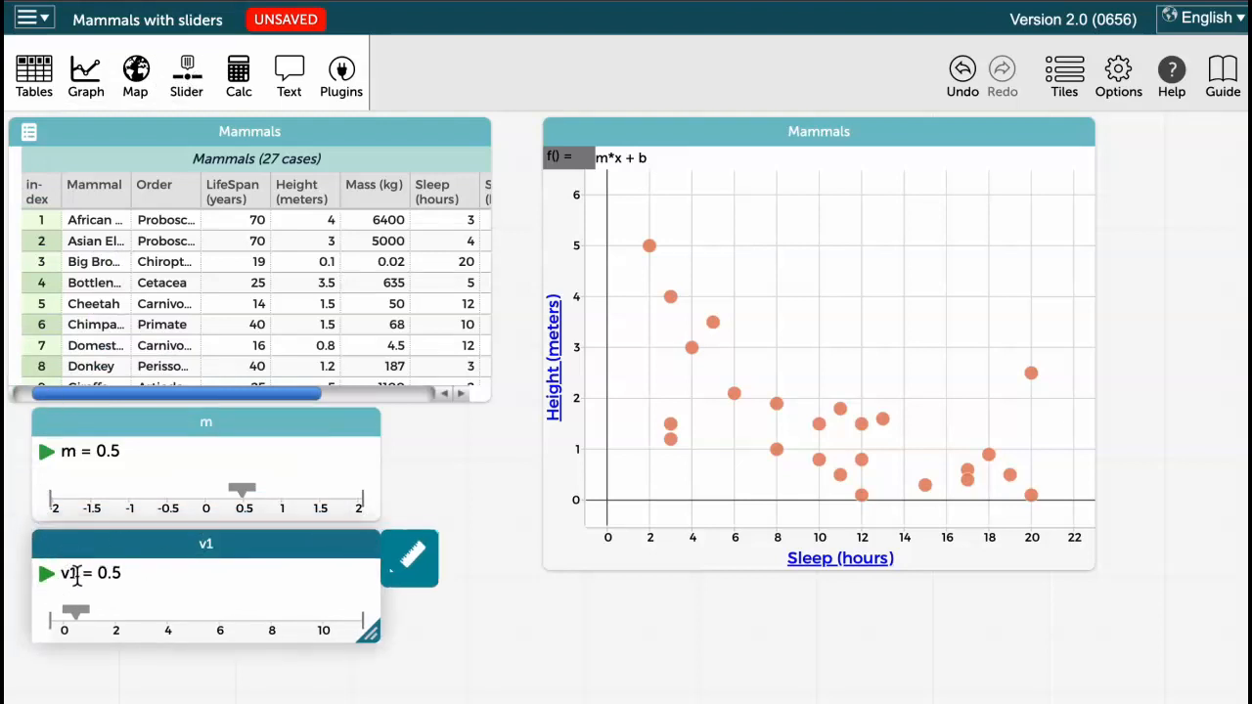
left_click(76, 577)
left_click(78, 572)
key("BackSpace")
key("BackSpace")
type("b")
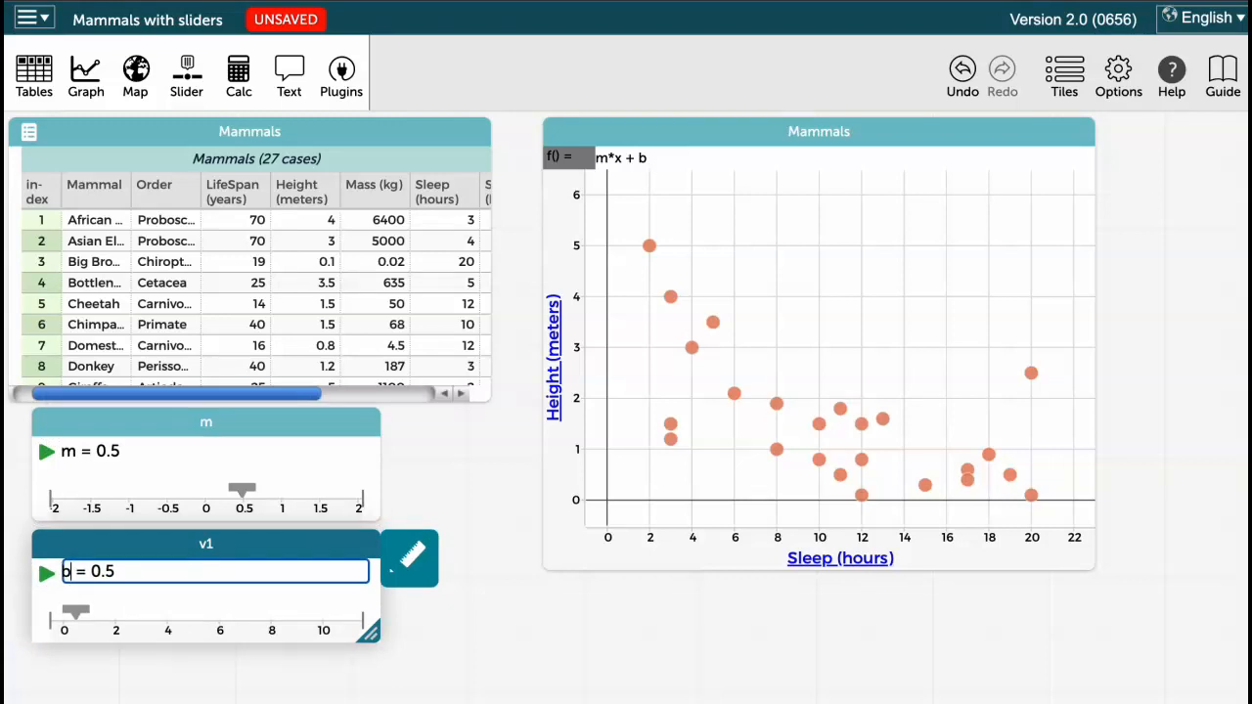
left_click(483, 612)
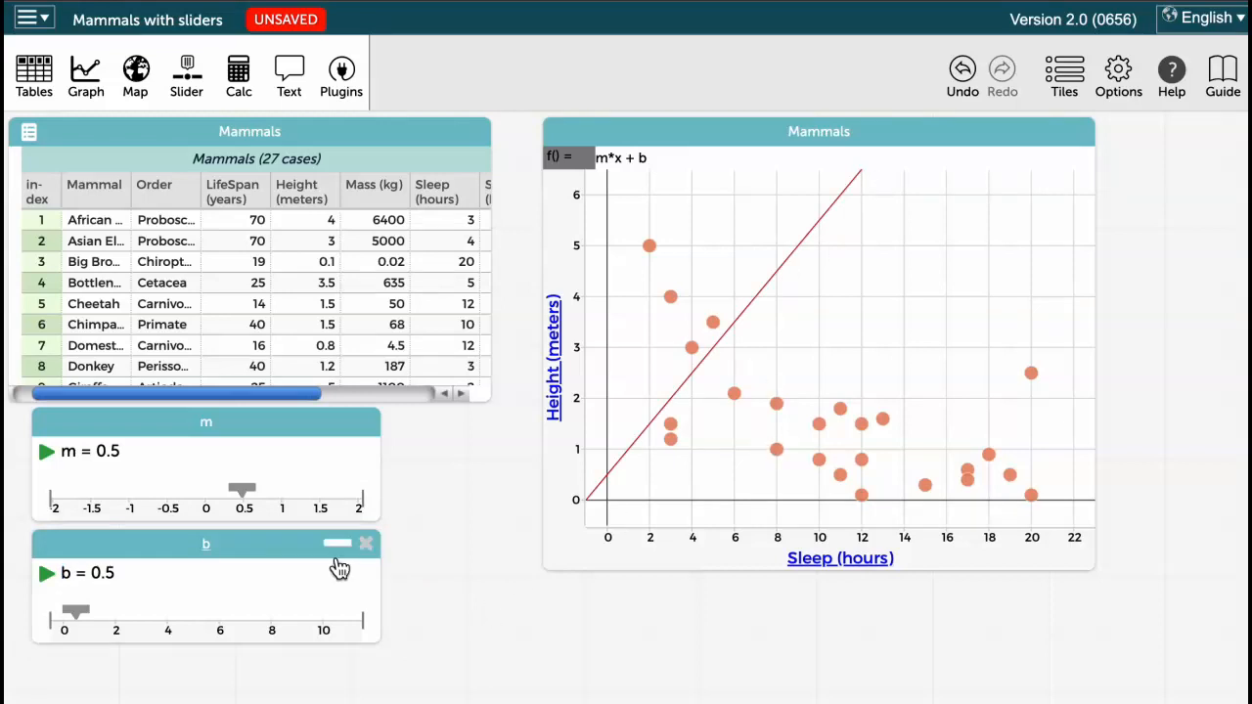
Step: Rescale the axis of slider b to span about -4 to 6 and set b to about 2.99
left_click_drag(274, 632, 330, 630)
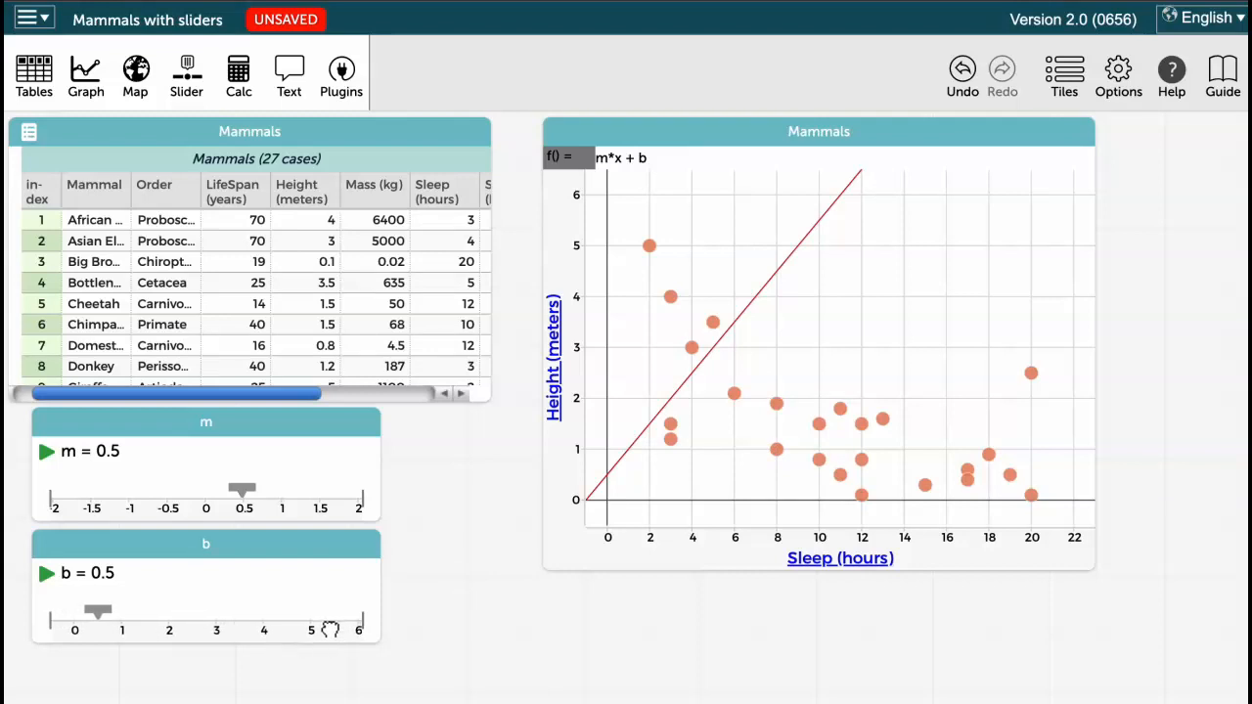
left_click_drag(93, 633, 177, 631)
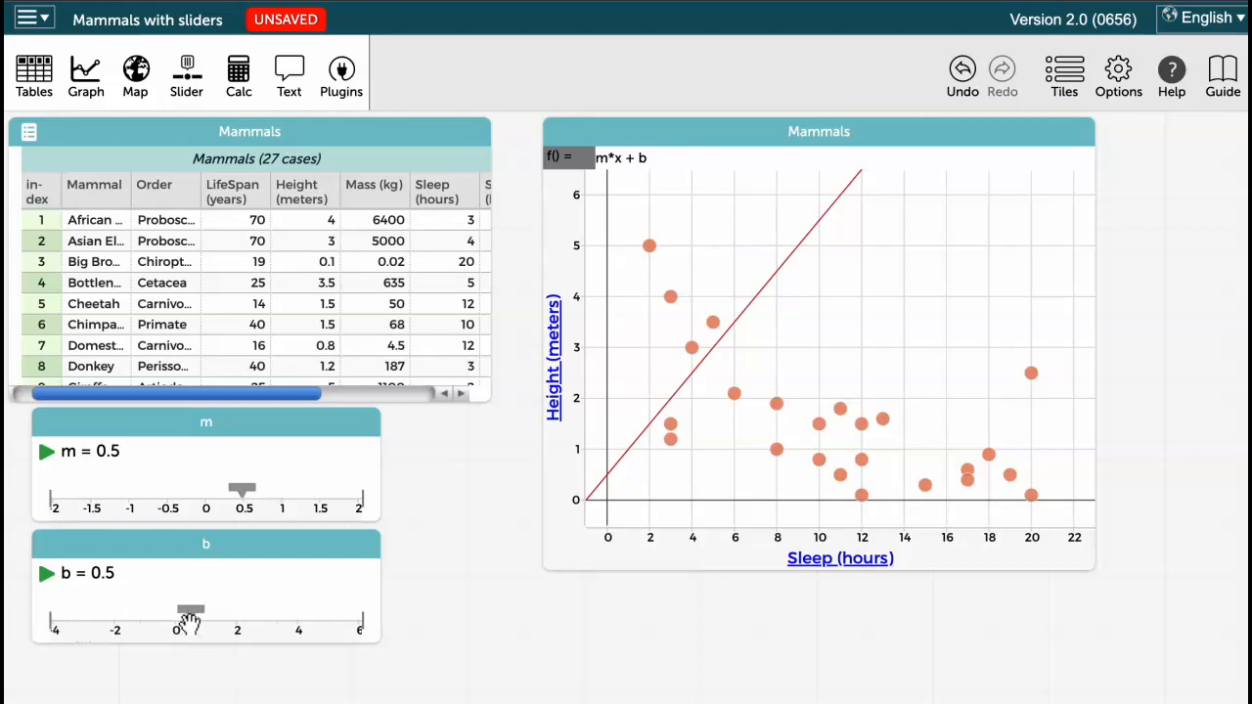
left_click_drag(332, 631, 331, 631)
left_click_drag(200, 613, 275, 627)
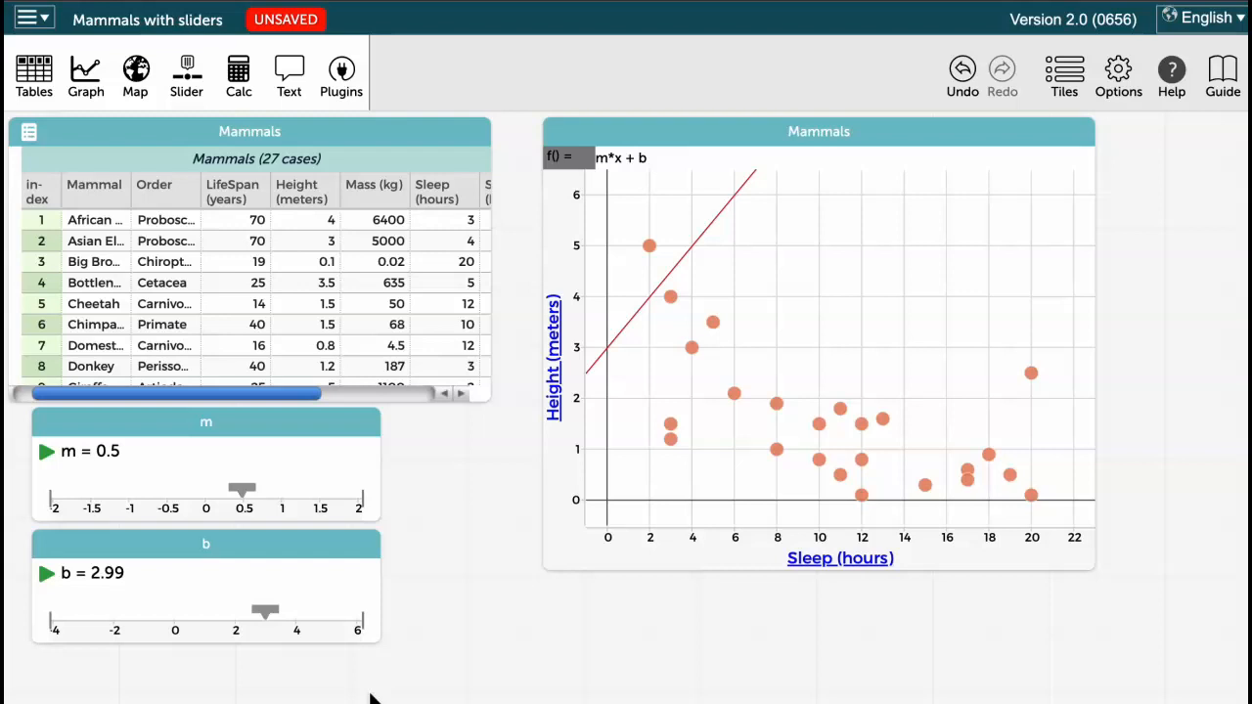
Step: Lower slider m to about -2.03 and play its animation across the axis range
left_click(166, 460)
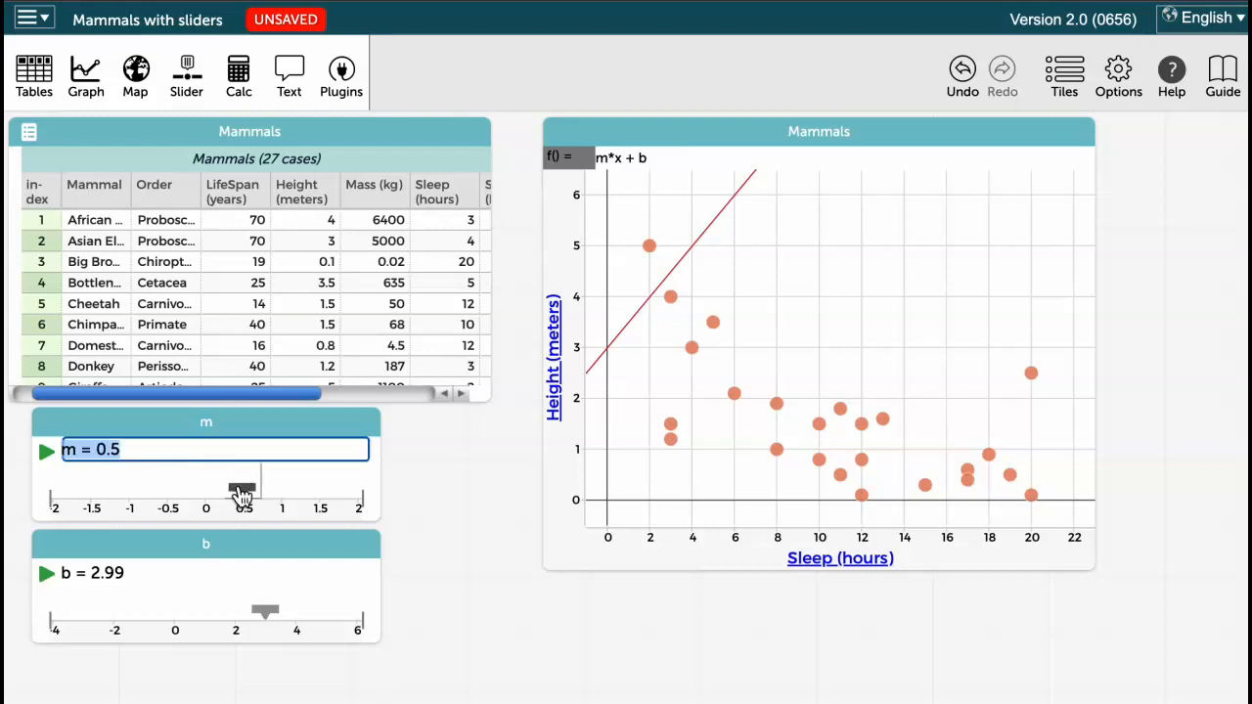
left_click_drag(242, 494, 49, 494)
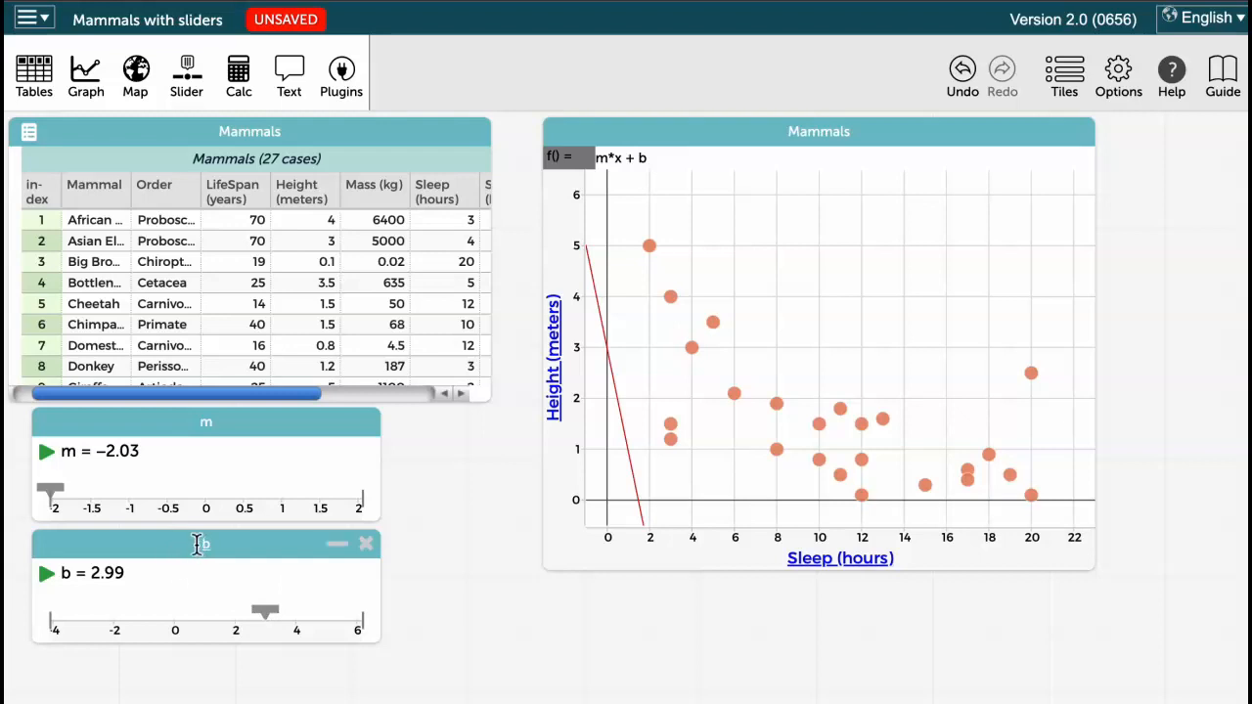
left_click(47, 454)
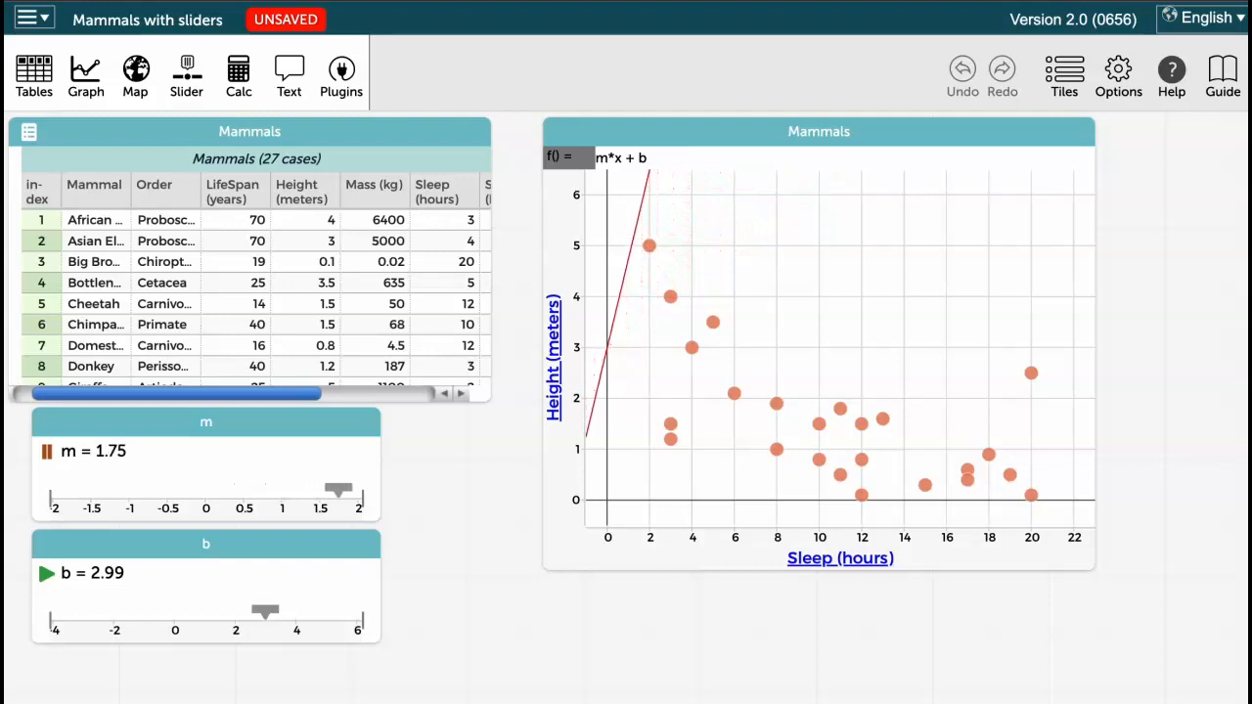
Step: Reopen the plotted function's formula, examine the m and b terms in m*x + b, and reapply it as is
left_click(620, 158)
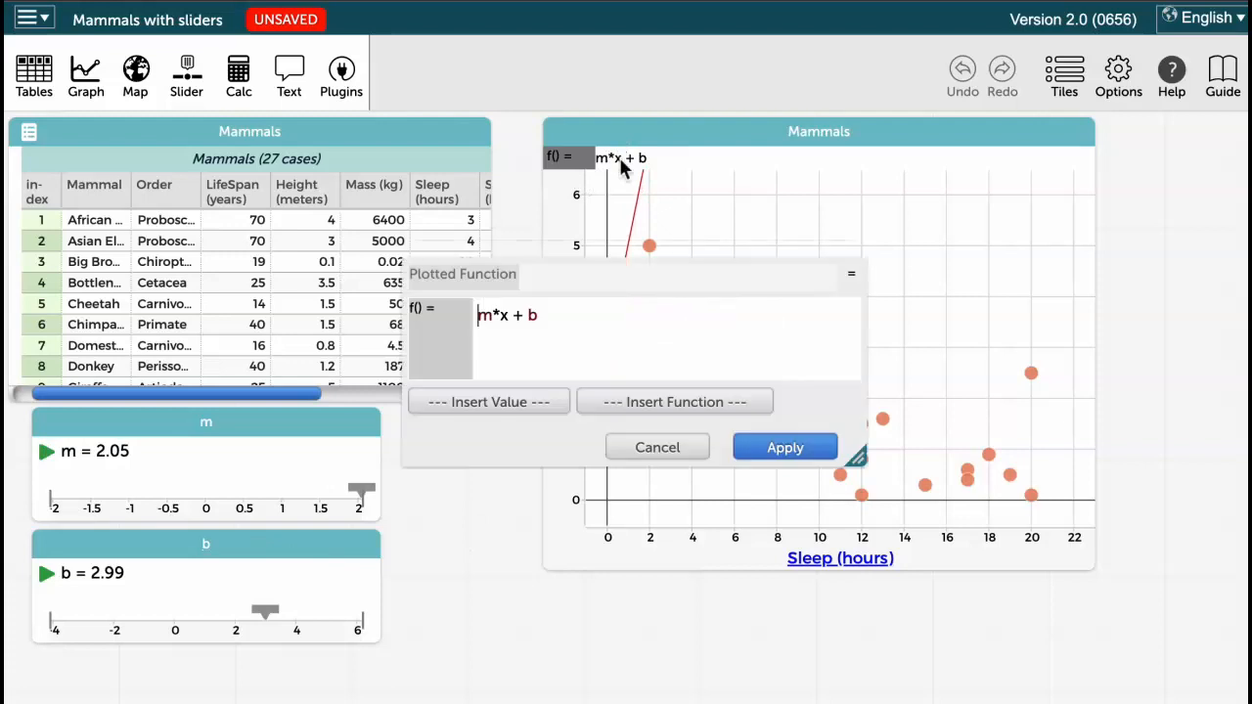
left_click(492, 326)
left_click(532, 360)
left_click_drag(491, 321, 476, 323)
left_click(773, 462)
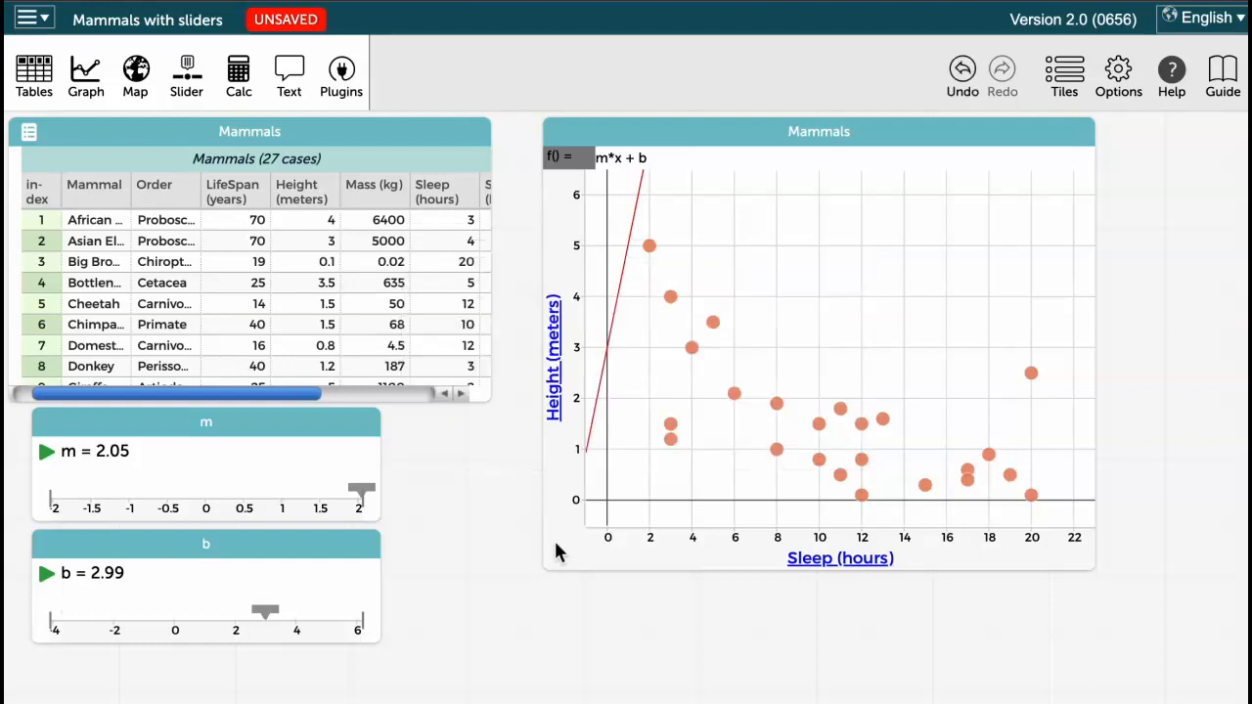
left_click(354, 511)
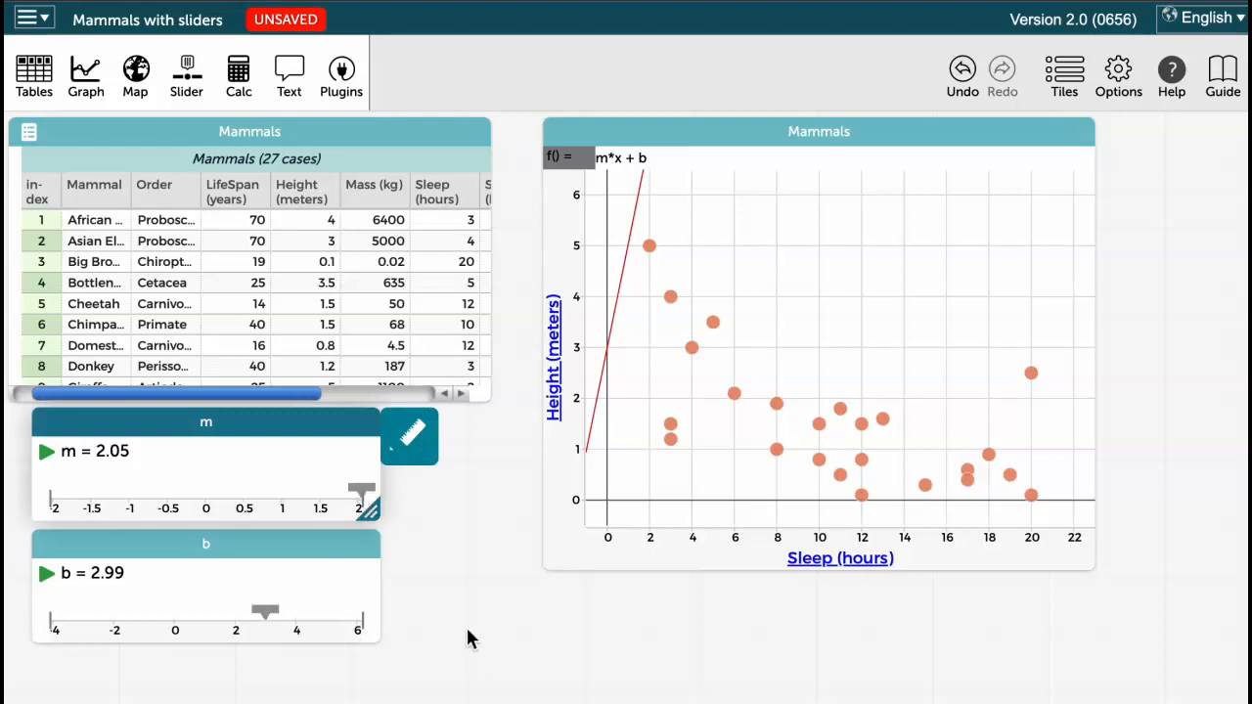